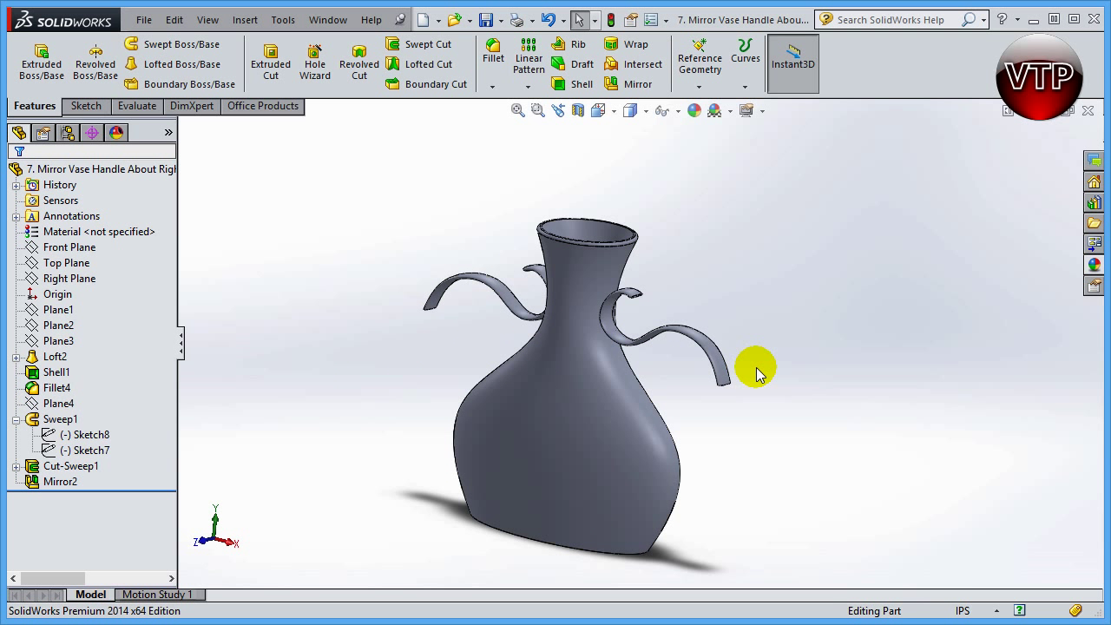
- Apply a red colour appearance to the Sweep1 feature that forms the original vase handle
click(713, 346)
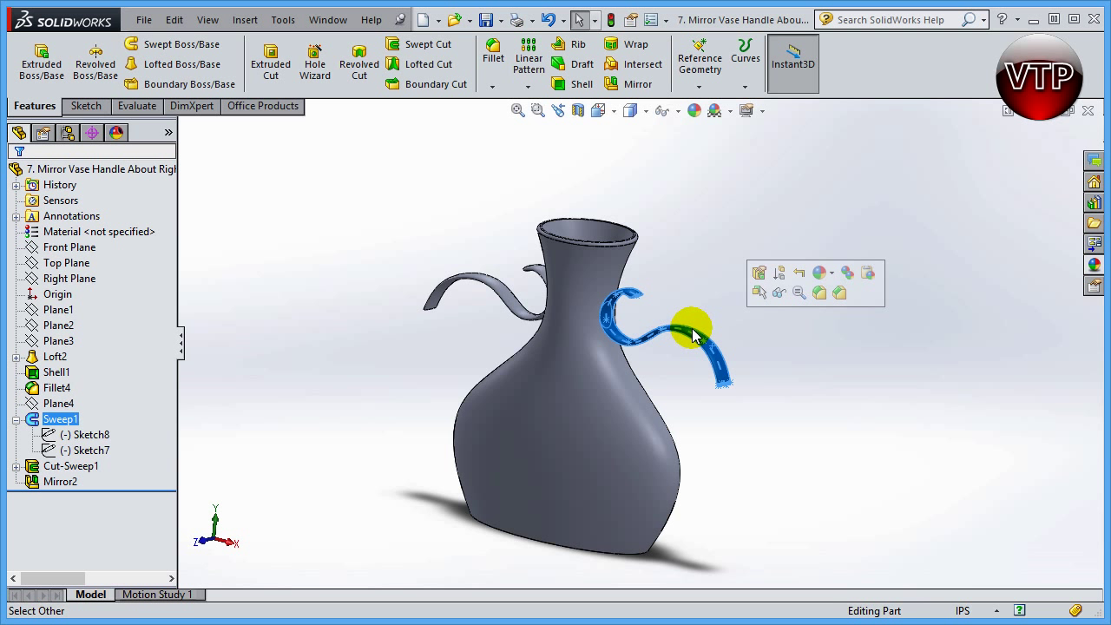
click(824, 275)
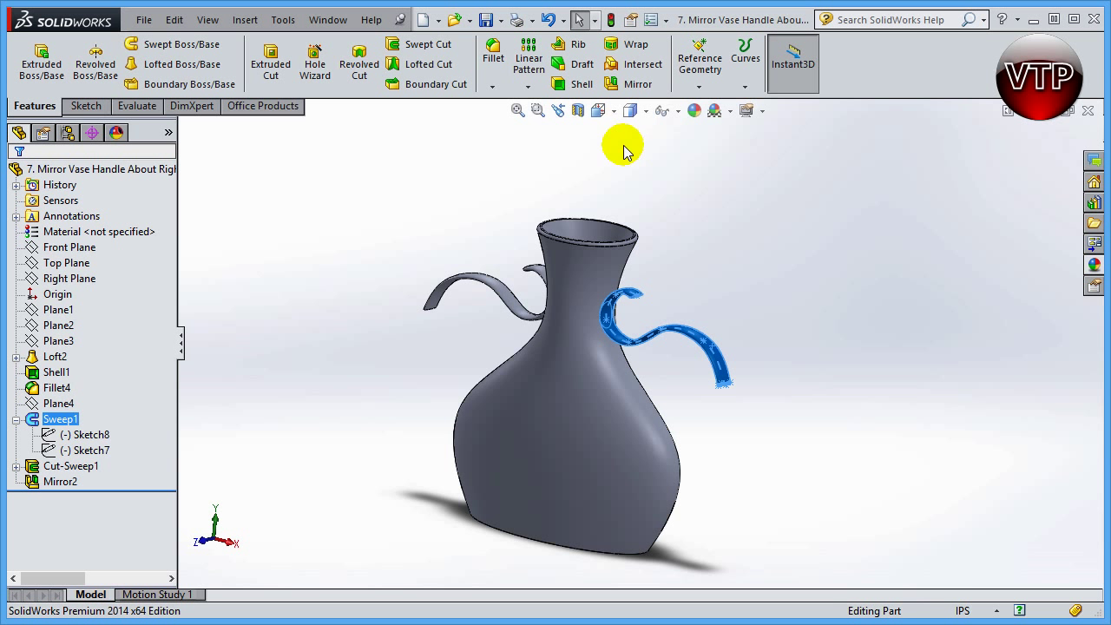
click(717, 350)
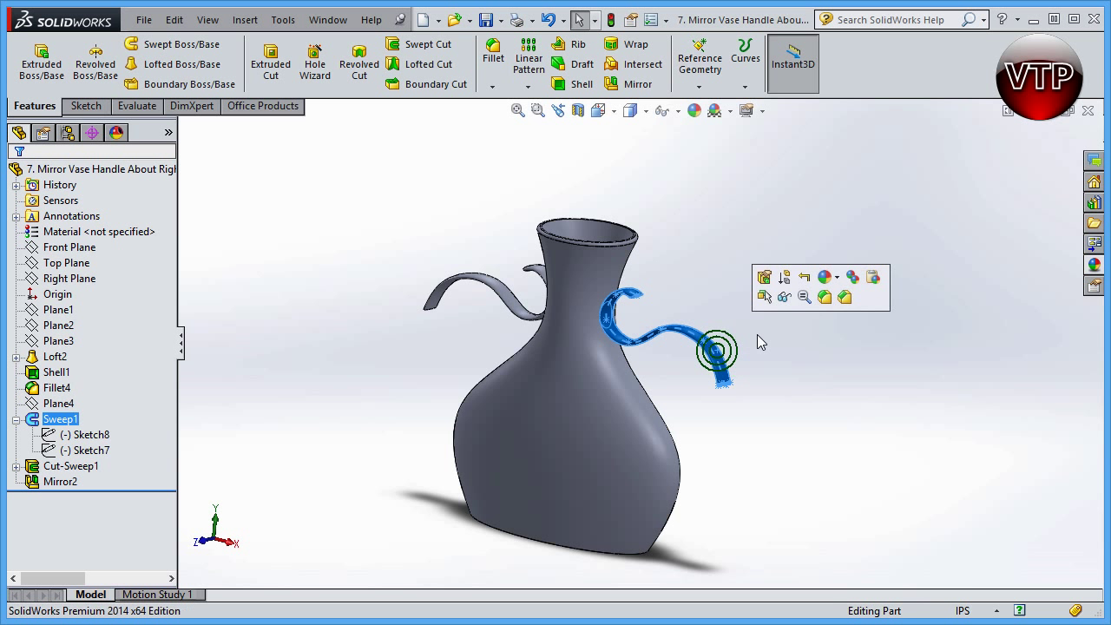
click(827, 277)
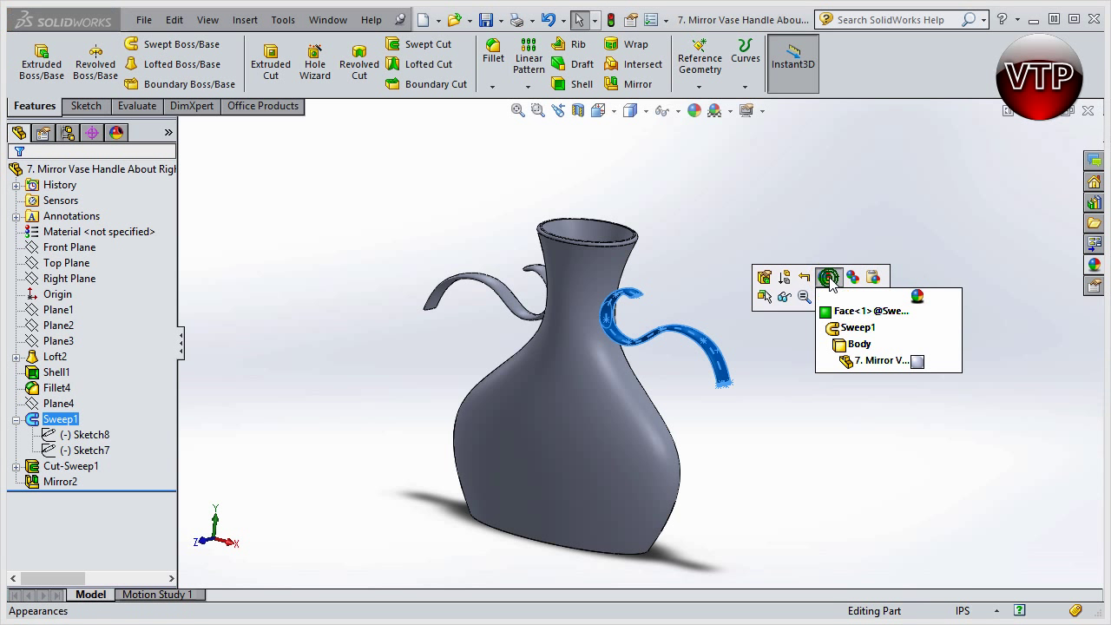
click(859, 312)
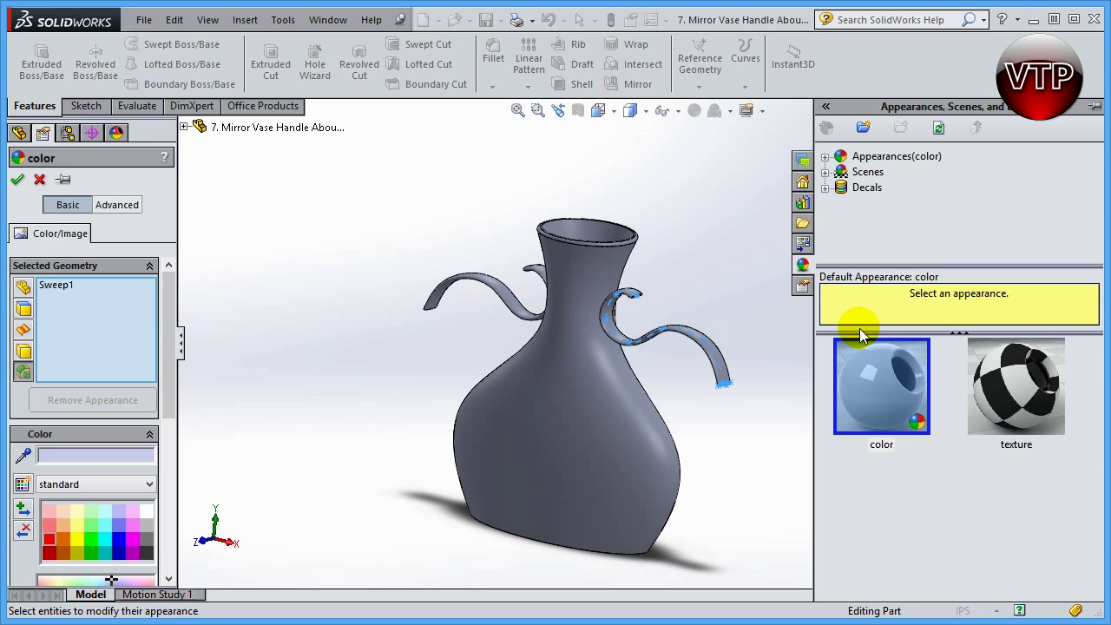
click(50, 538)
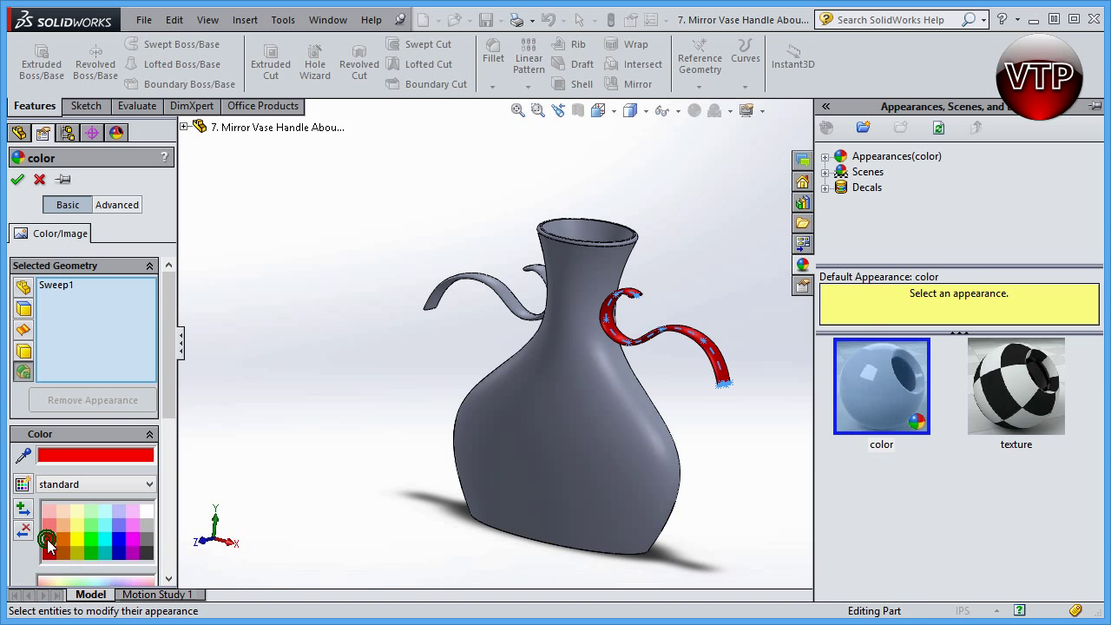
click(17, 180)
- Inspect the red handle's outer surface and hollow end, comparing them with the mirrored handle on the other side of the vase
scroll(743, 351, down, 10)
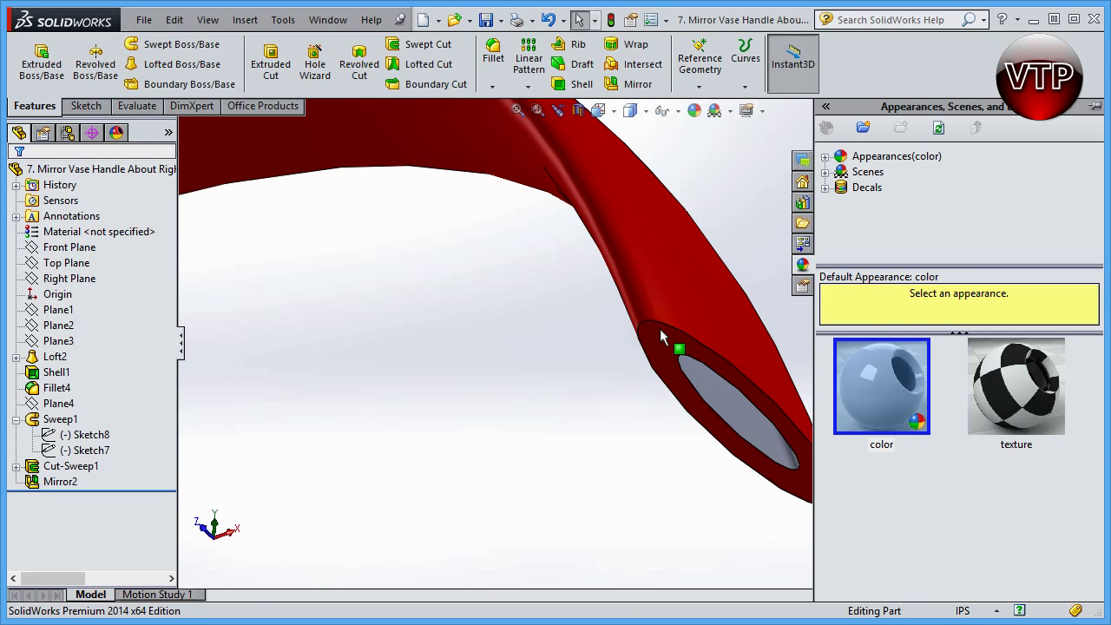
click(702, 390)
scroll(702, 417, up, 10)
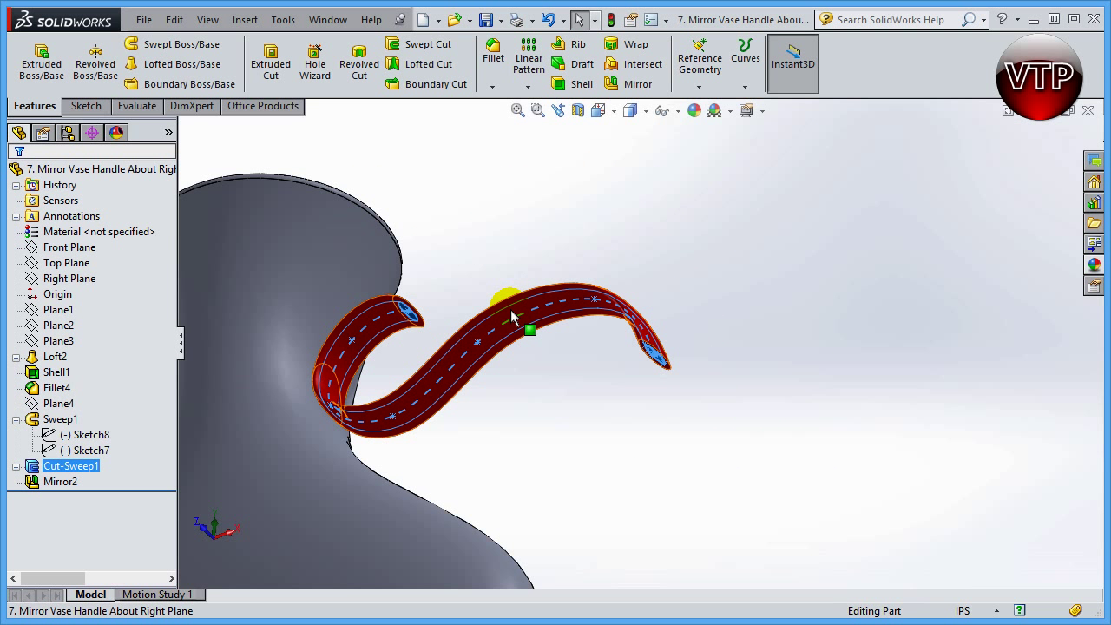
click(513, 320)
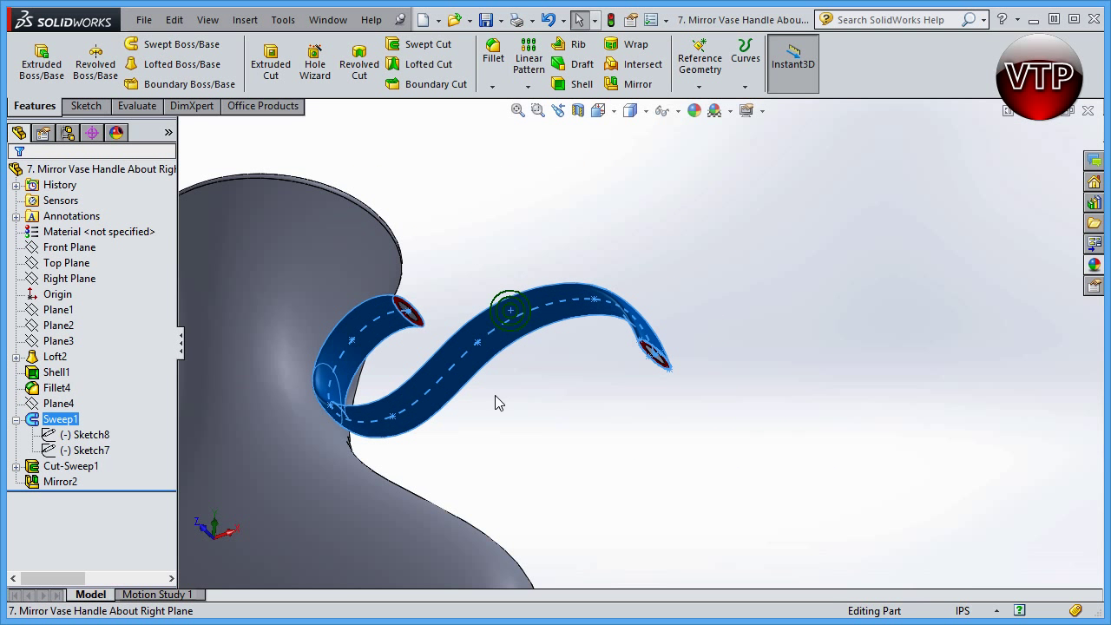
click(496, 449)
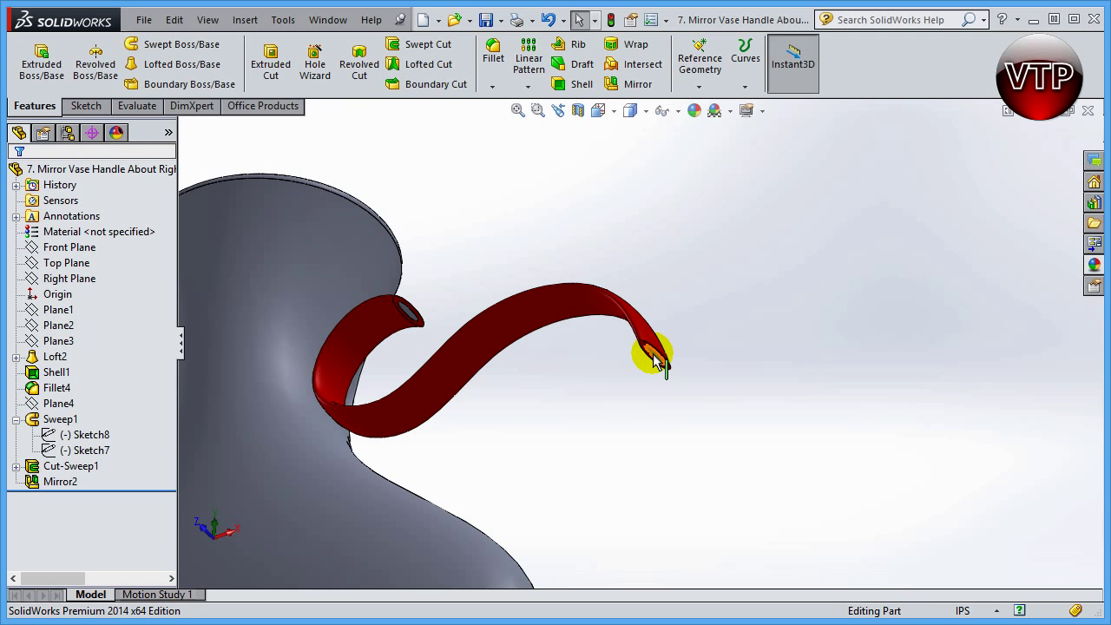
scroll(605, 412, up, 3)
middle_drag(605, 412, 394, 379)
scroll(643, 398, down, 3)
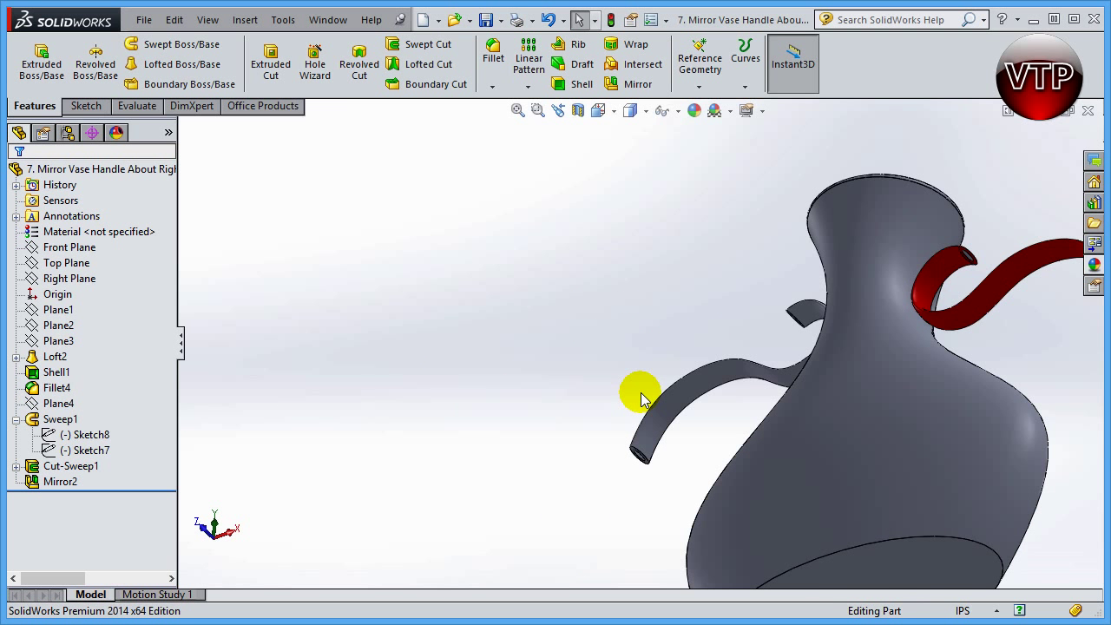
scroll(641, 398, down, 2)
scroll(695, 404, up, 4)
scroll(765, 416, down, 2)
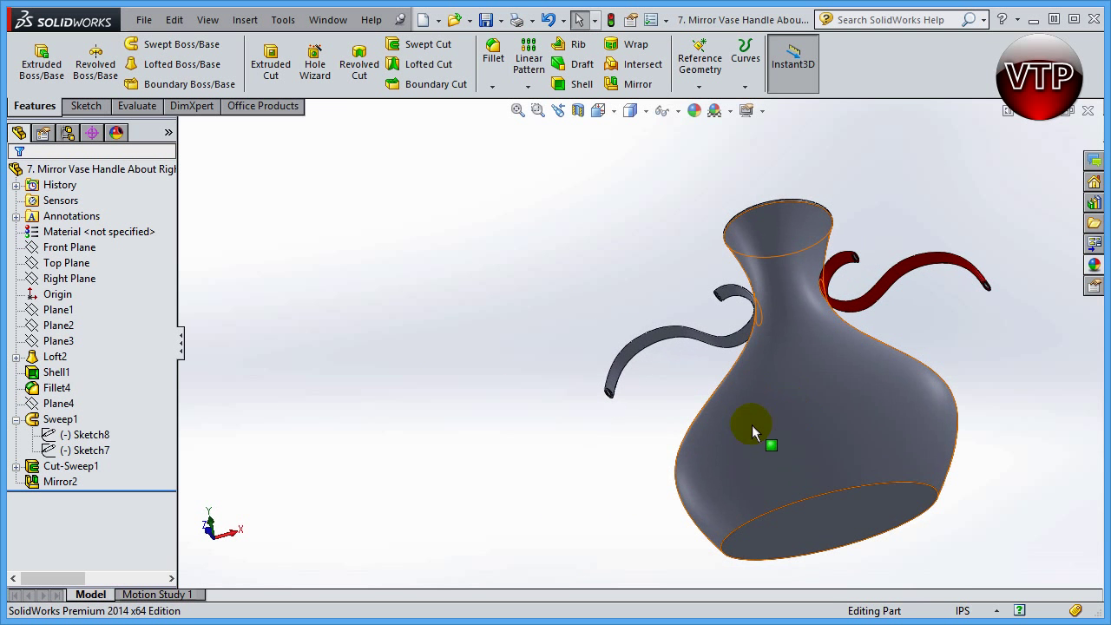
- Apply the same red colour appearance to the Mirror2 feature that forms the mirrored handle
click(637, 345)
click(748, 272)
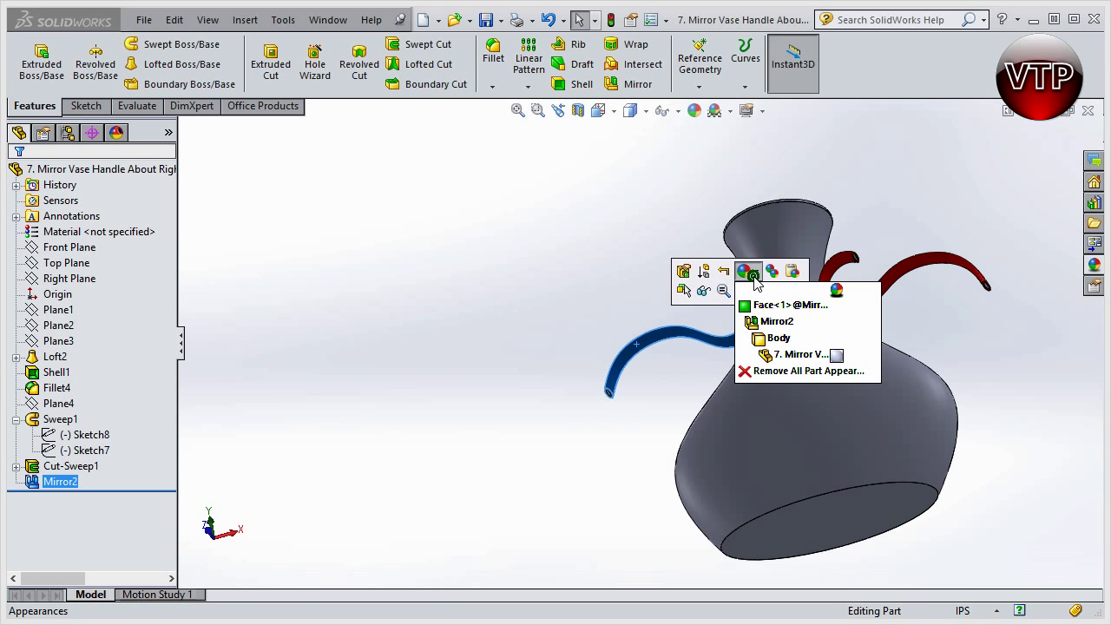
click(807, 325)
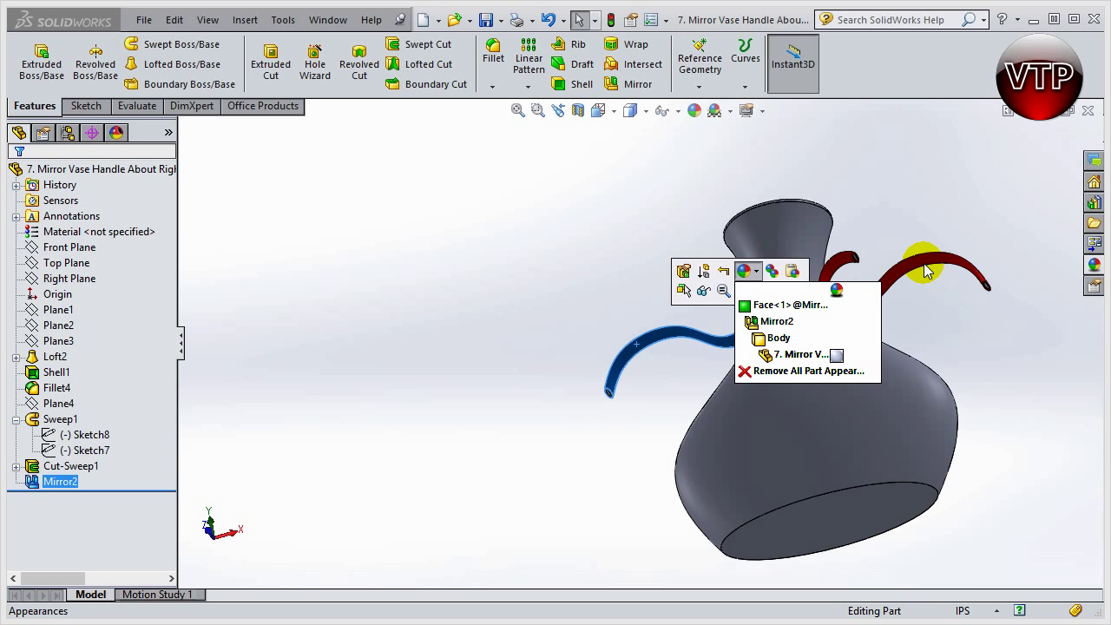
click(747, 271)
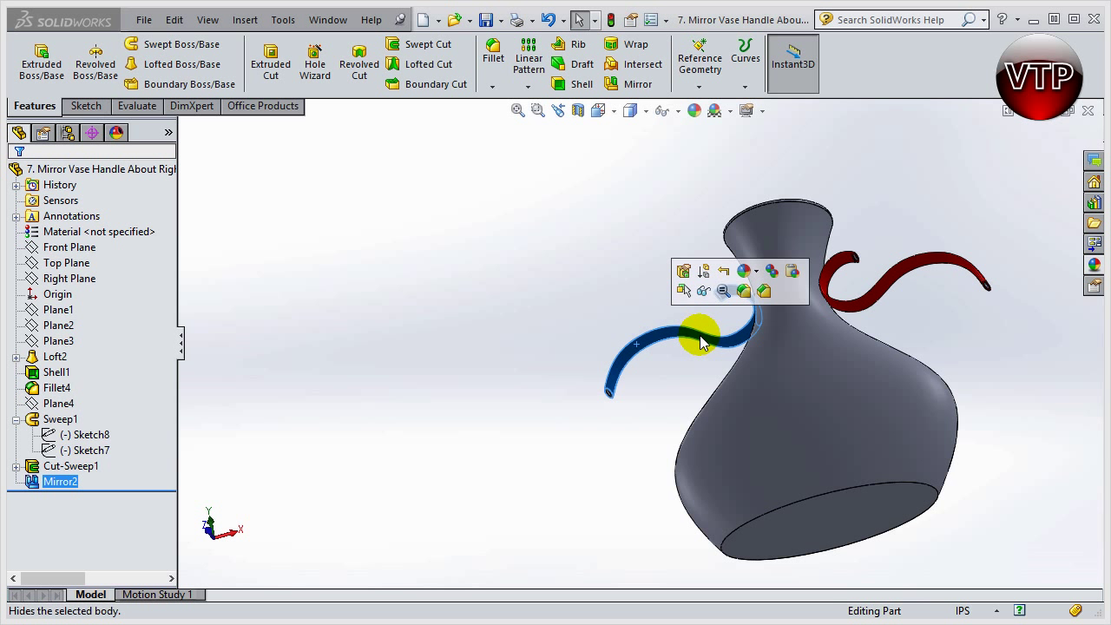
click(757, 272)
click(771, 320)
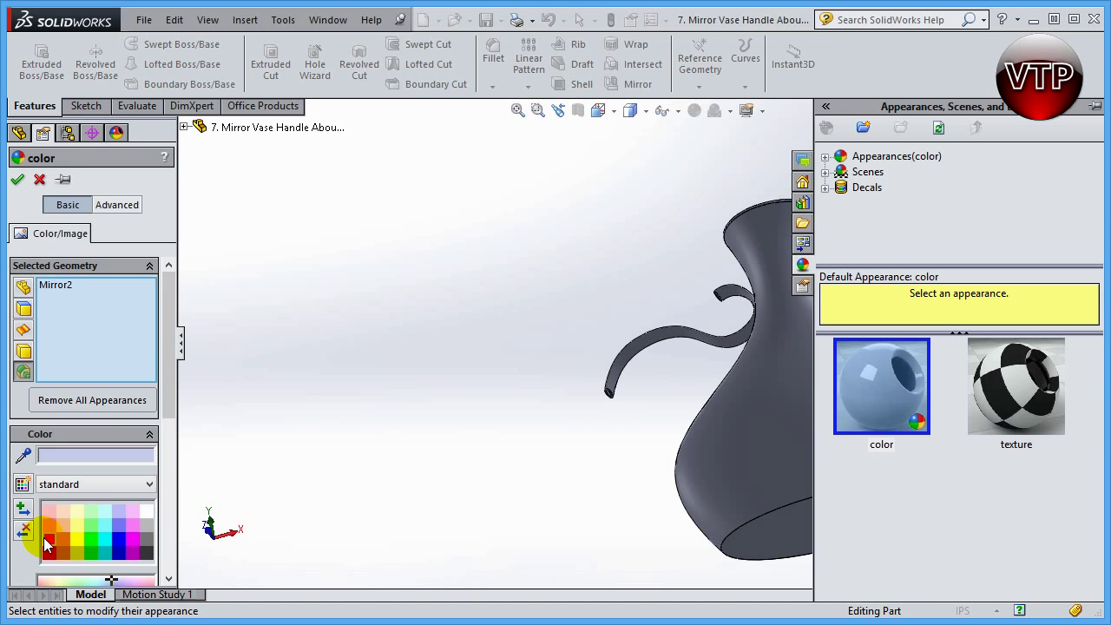
click(47, 539)
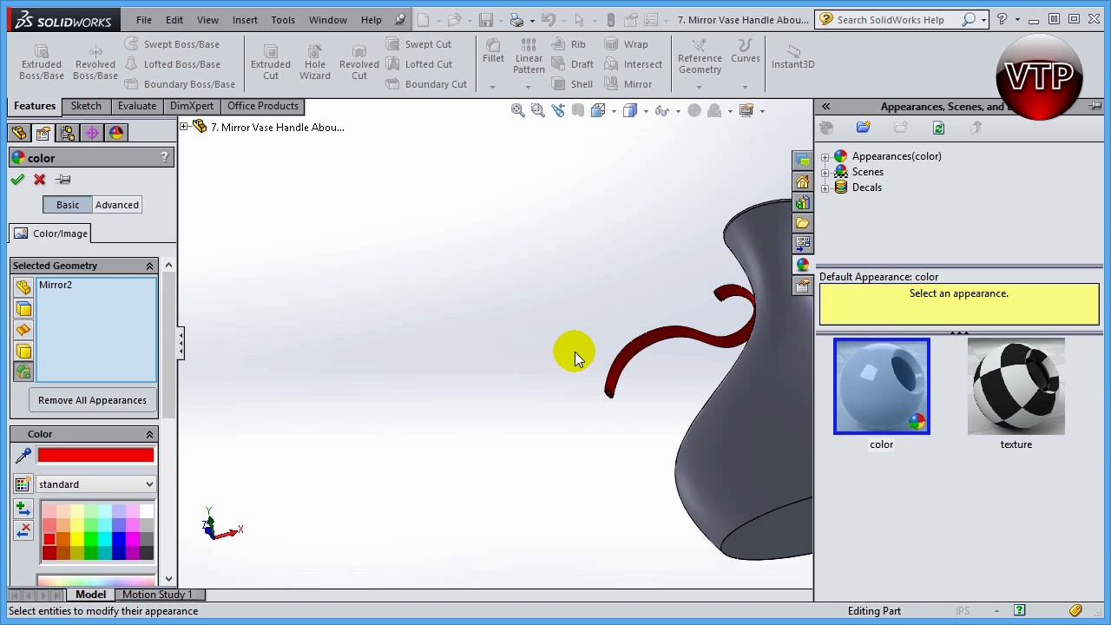
click(18, 179)
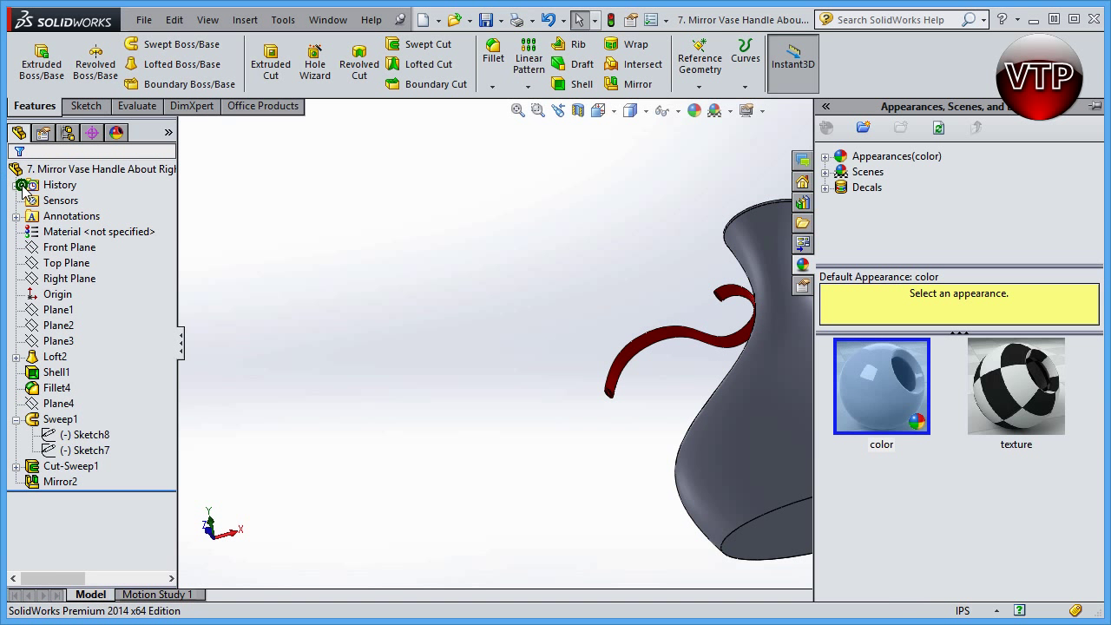
- Apply a cyan colour appearance to the whole vase part
middle_drag(809, 472, 757, 356)
scroll(757, 356, down, 5)
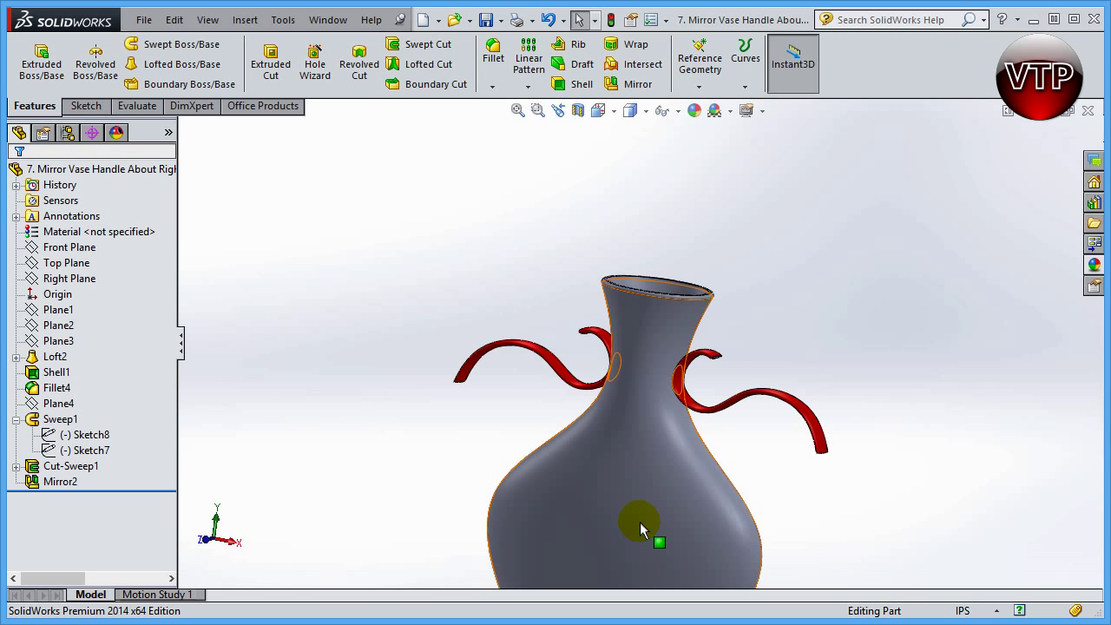
click(664, 318)
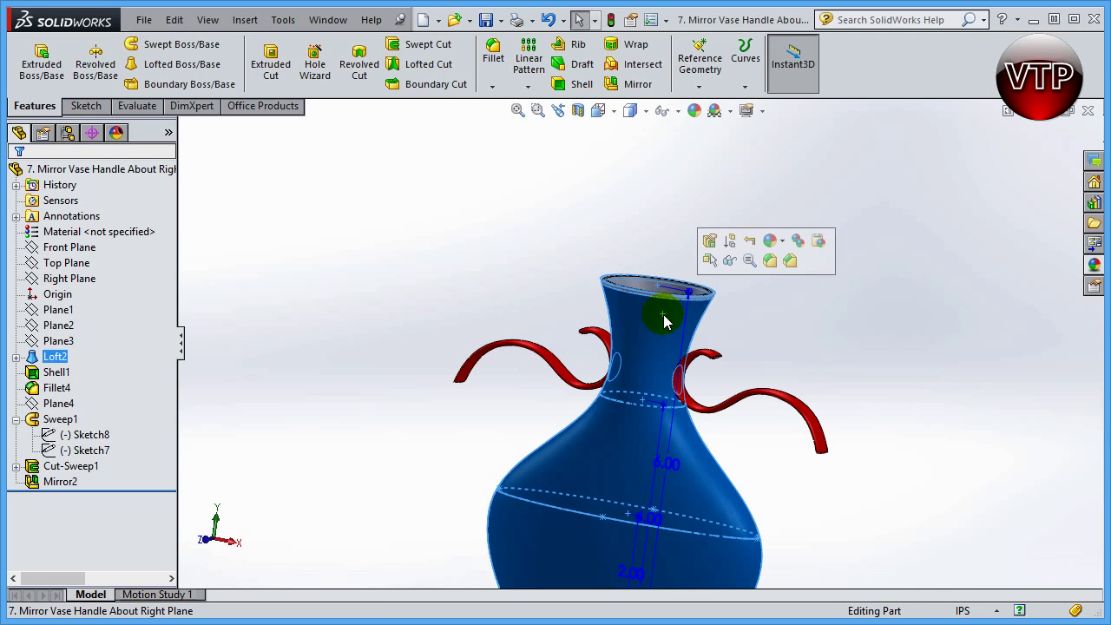
click(779, 244)
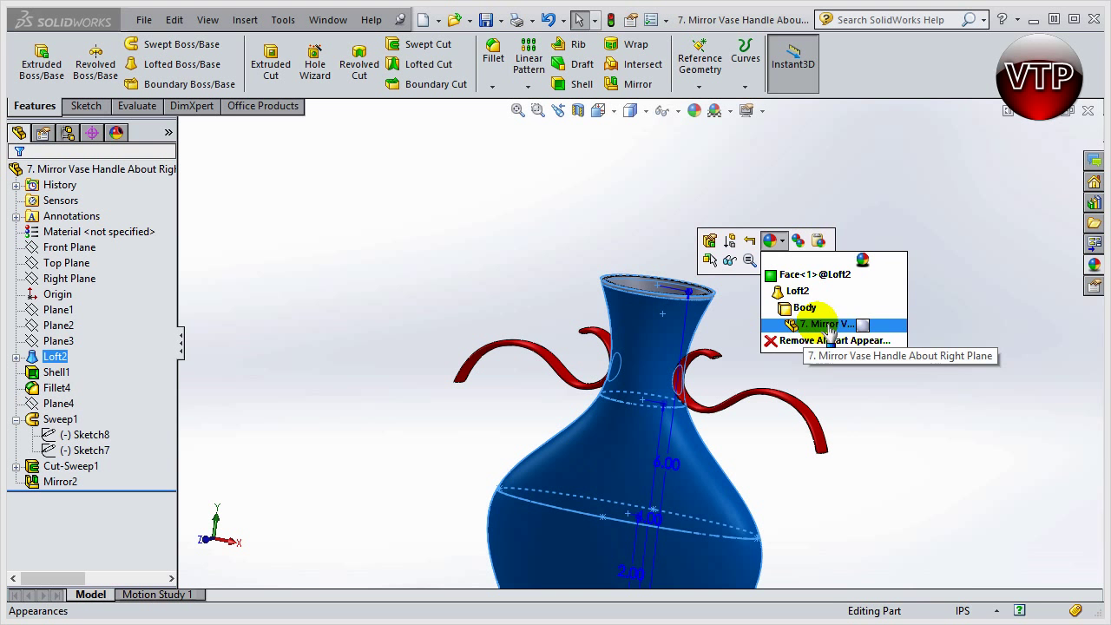
click(863, 324)
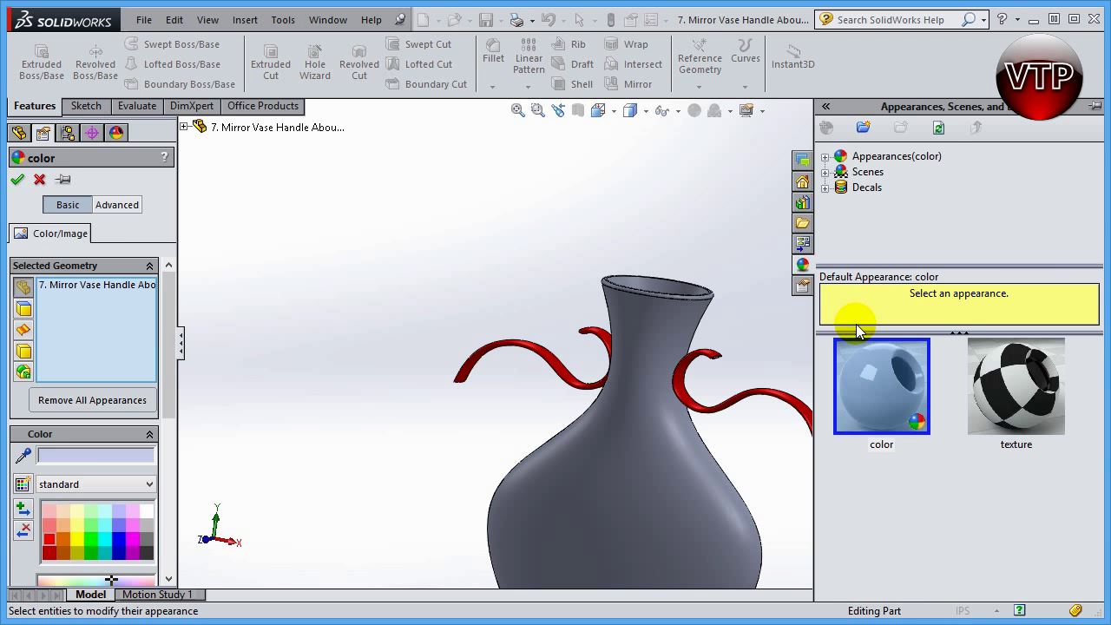
click(106, 525)
click(106, 535)
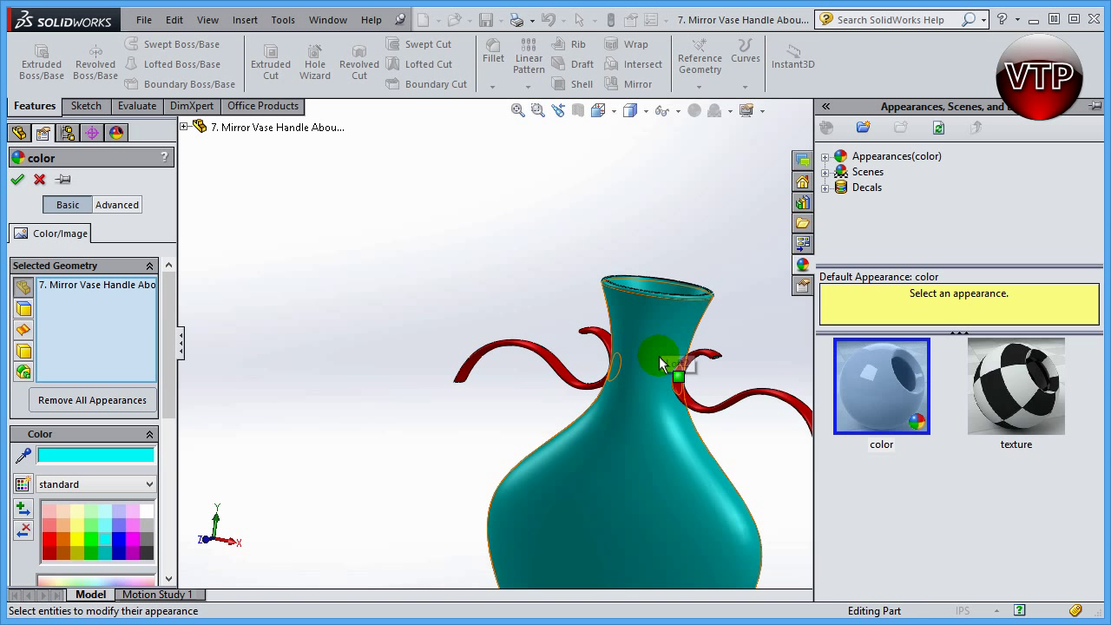
click(728, 404)
scroll(643, 563, up, 5)
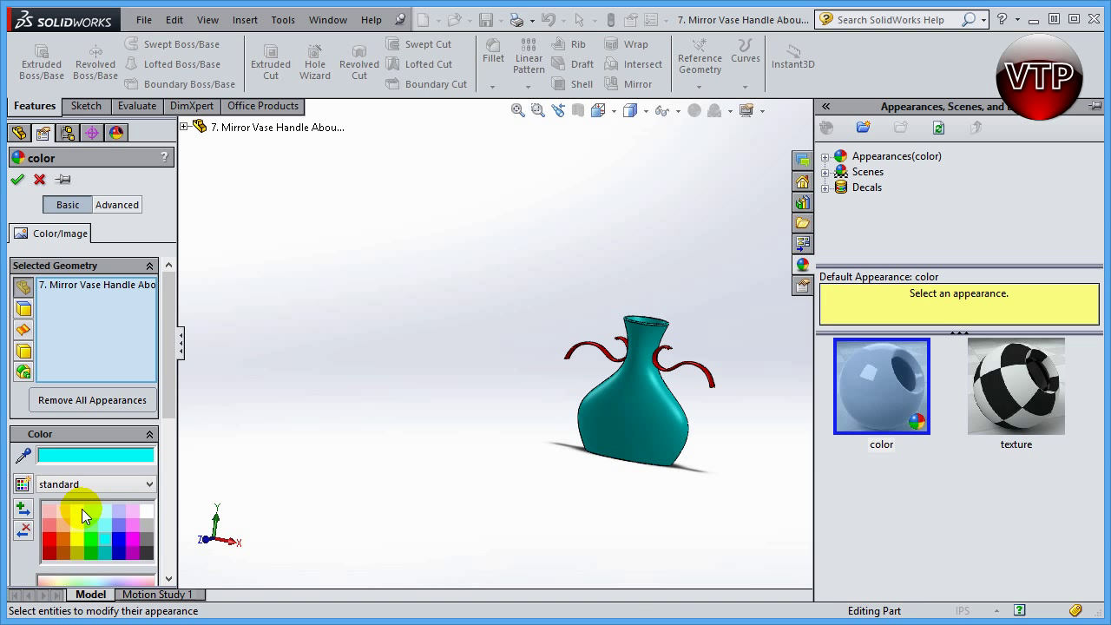
click(16, 179)
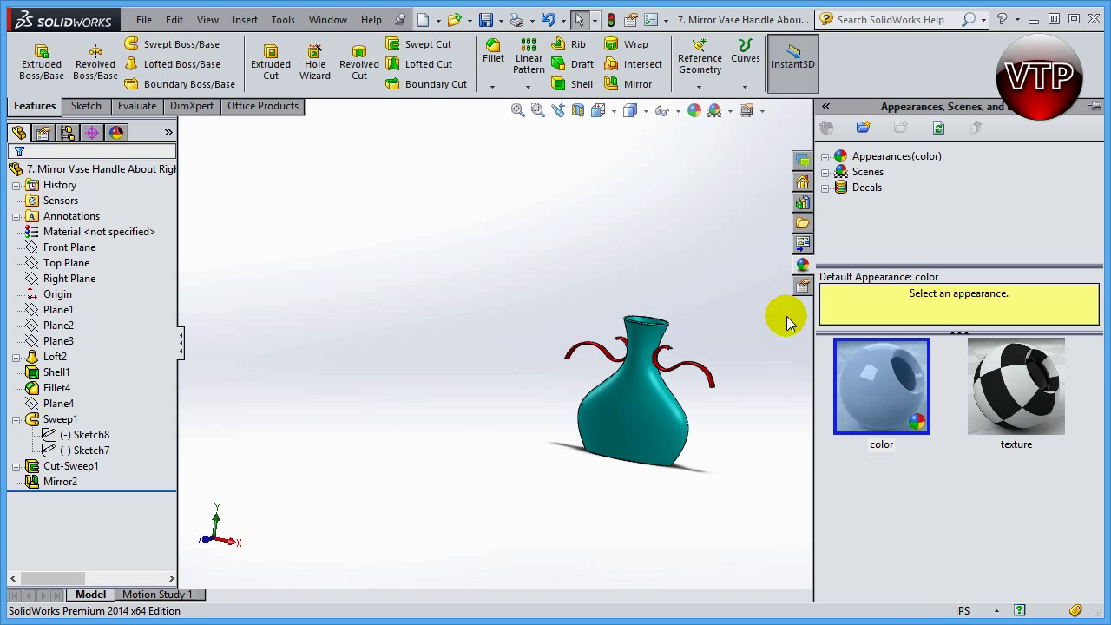
- Examine the coloured vase up close, including the Cut-Sweep1 face inside the original handle's open end
middle_drag(709, 361, 578, 273)
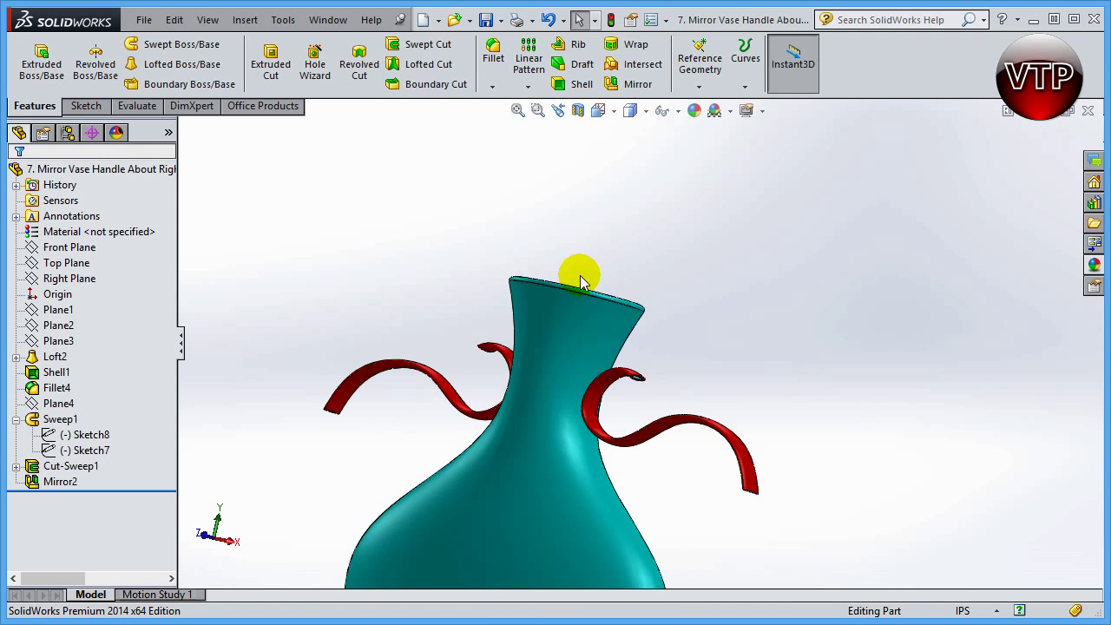
scroll(575, 295, down, 2)
scroll(588, 448, down, 2)
scroll(617, 460, up, 4)
scroll(603, 365, down, 3)
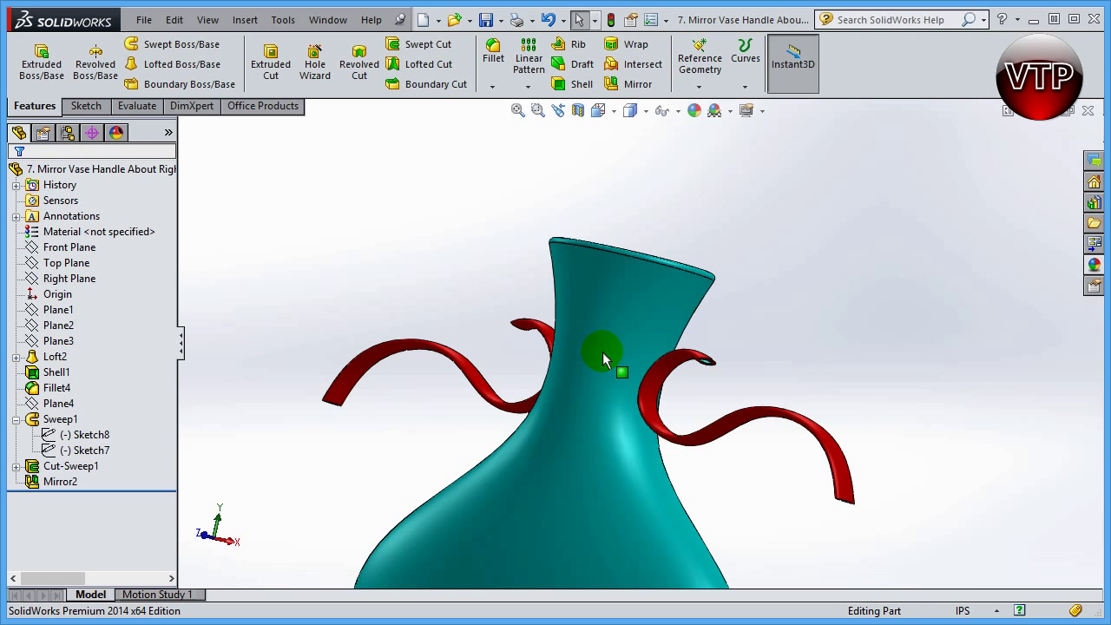
scroll(695, 360, down, 5)
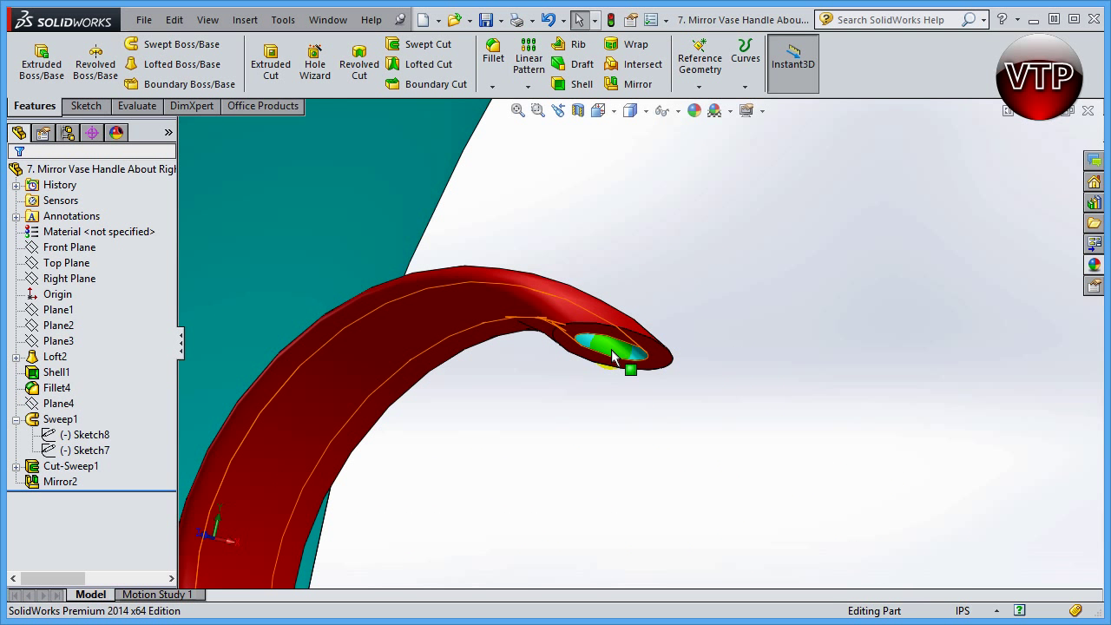
click(608, 352)
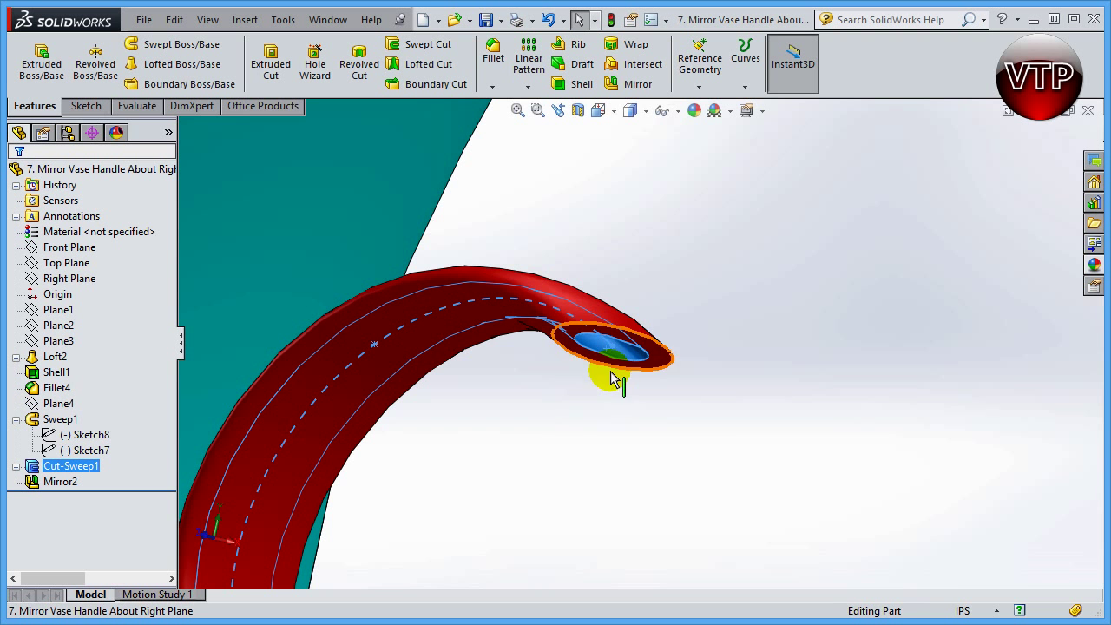
scroll(616, 382, up, 6)
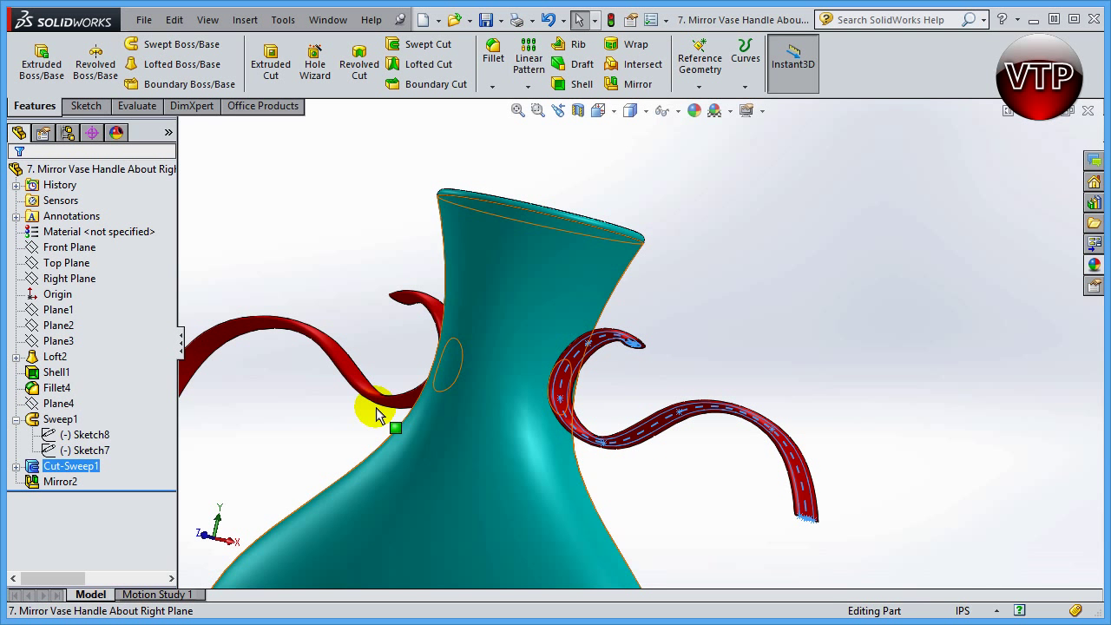
- Check which features form the two red handles by selecting the mirrored and the original handle in turn
click(347, 362)
click(317, 440)
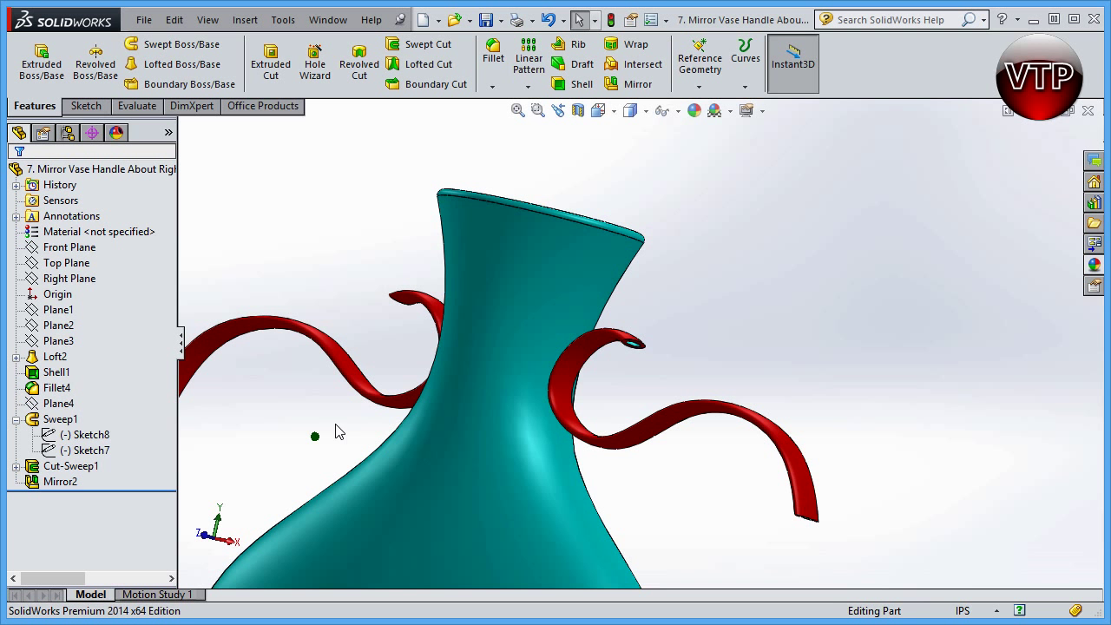
click(657, 424)
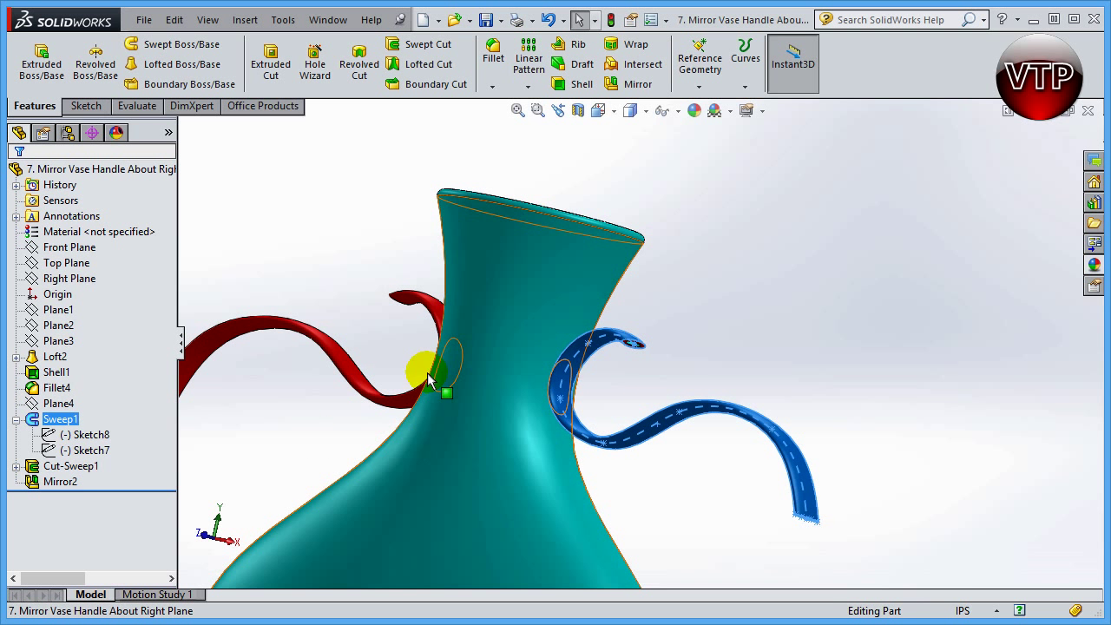
click(329, 350)
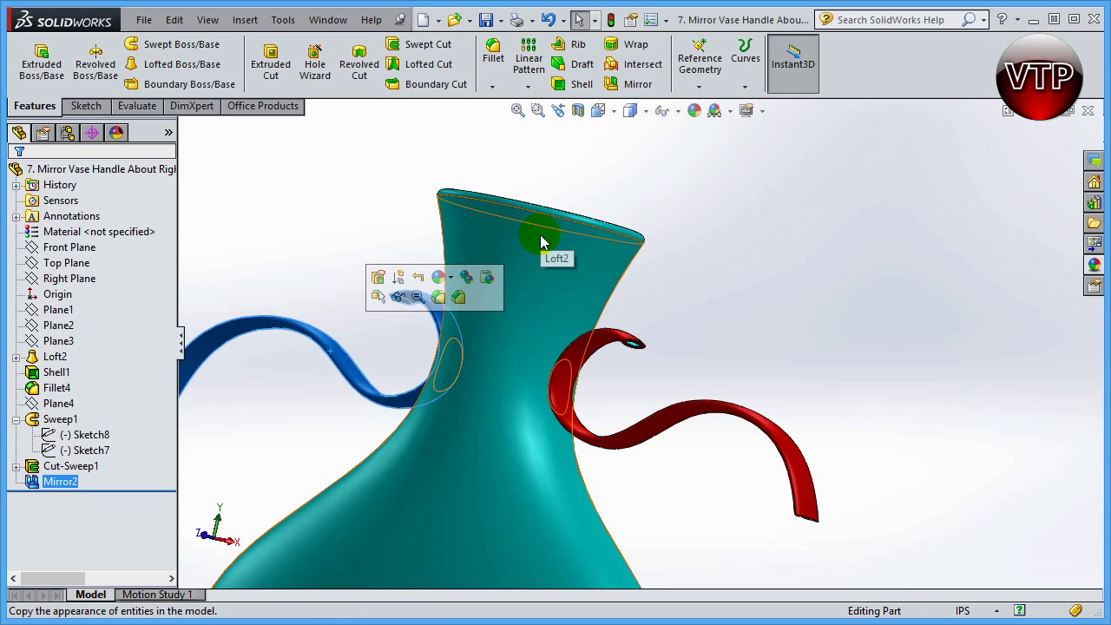
click(671, 410)
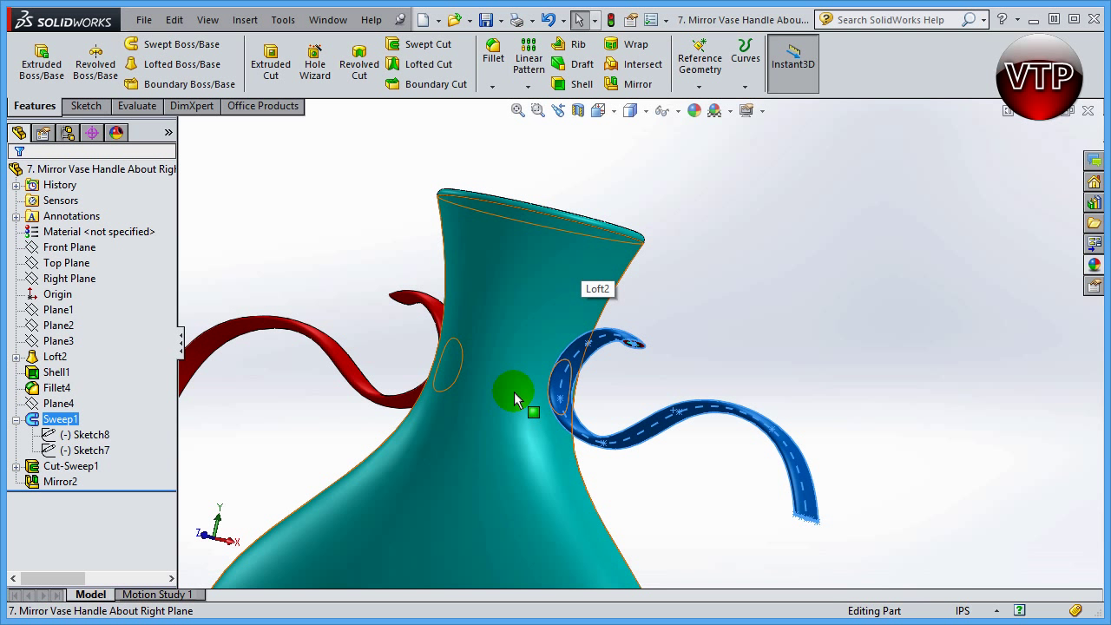
click(280, 434)
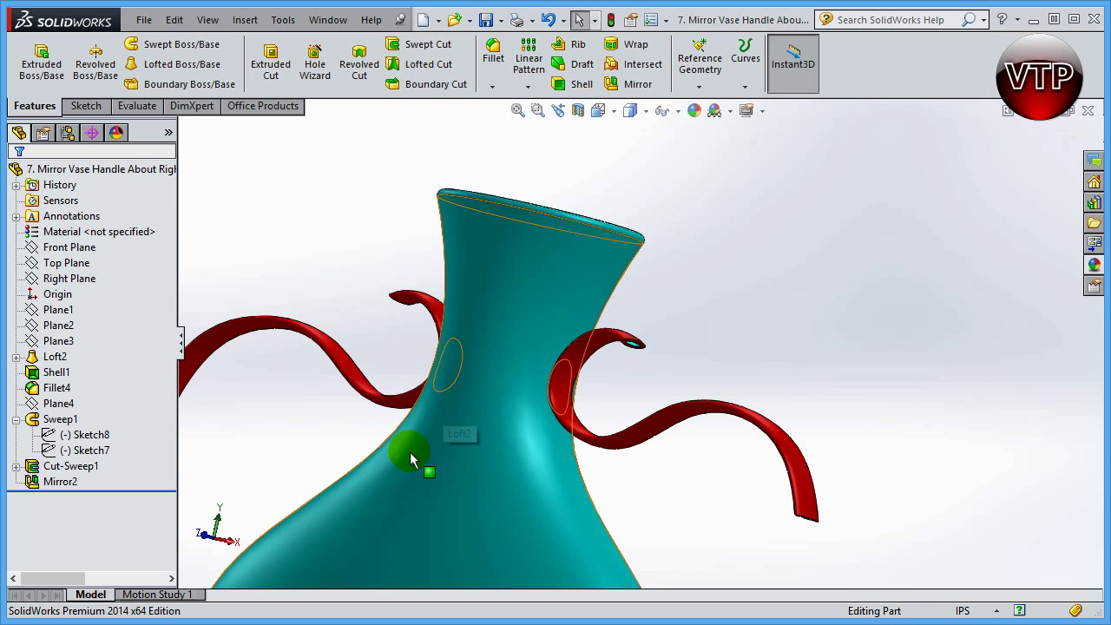
- Examine the whole coloured vase with both handles from the front and from a raised angle showing the open rim
key(Up)
key(z)
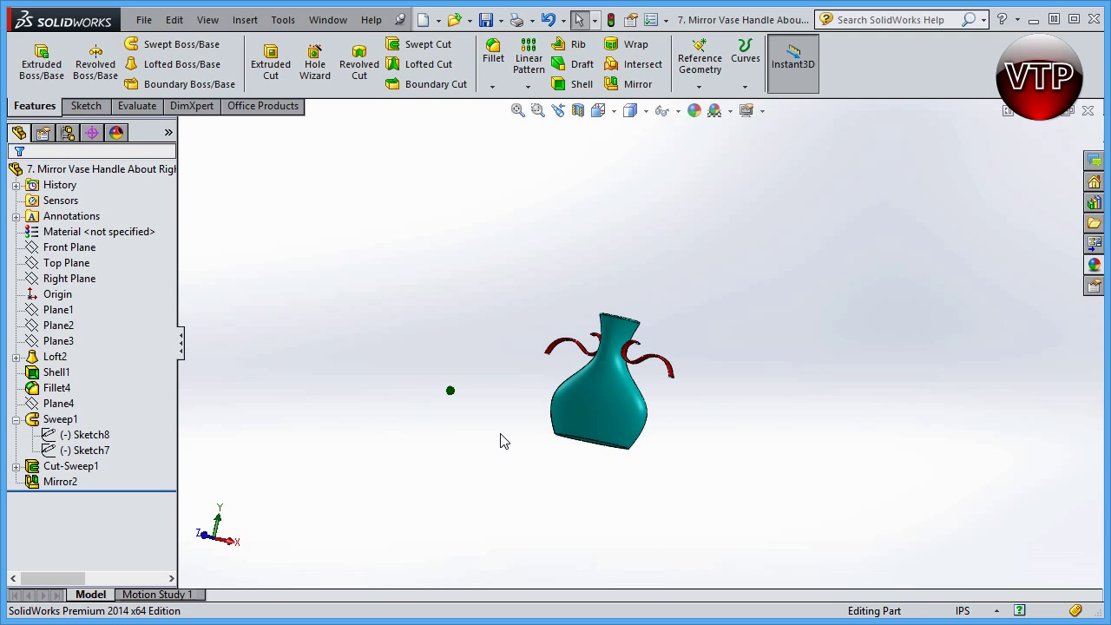
middle_drag(501, 442, 694, 254)
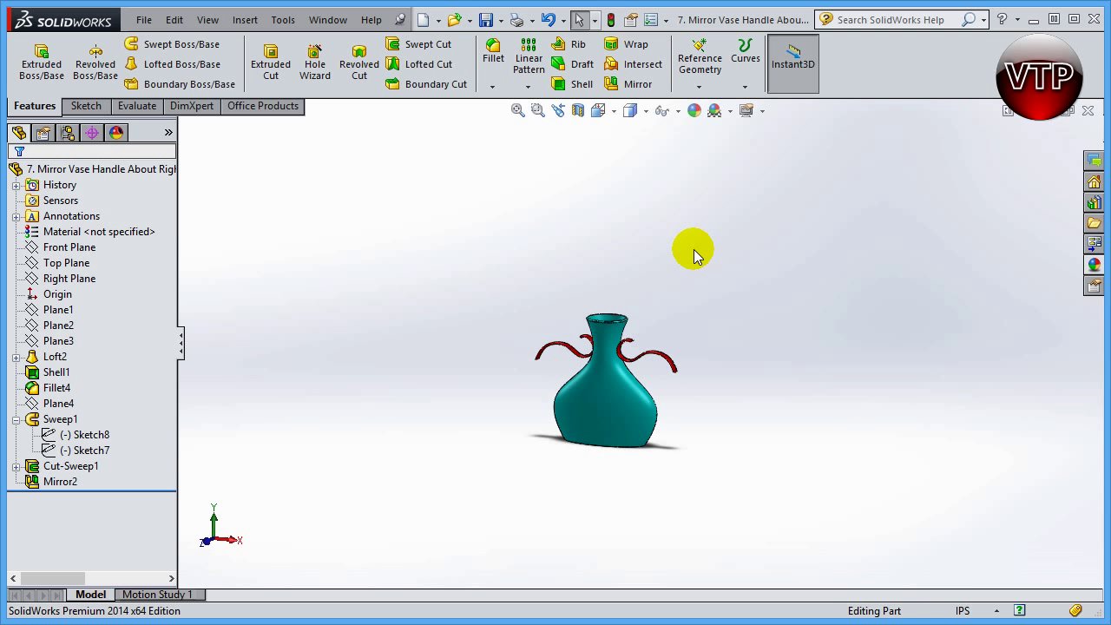
scroll(598, 322, down, 3)
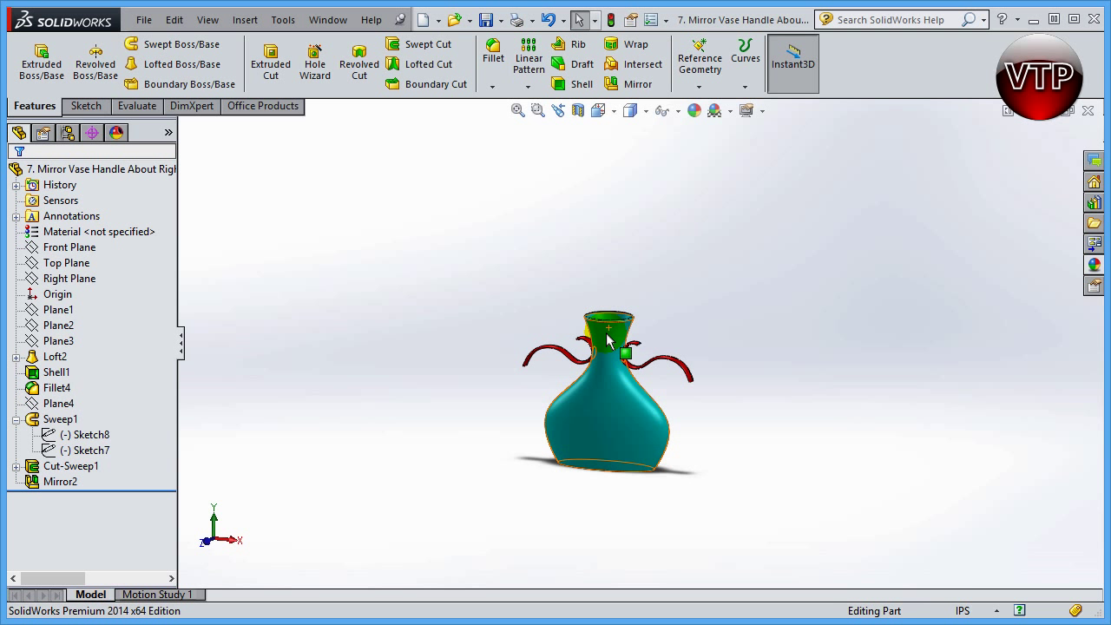
middle_drag(820, 332, 819, 373)
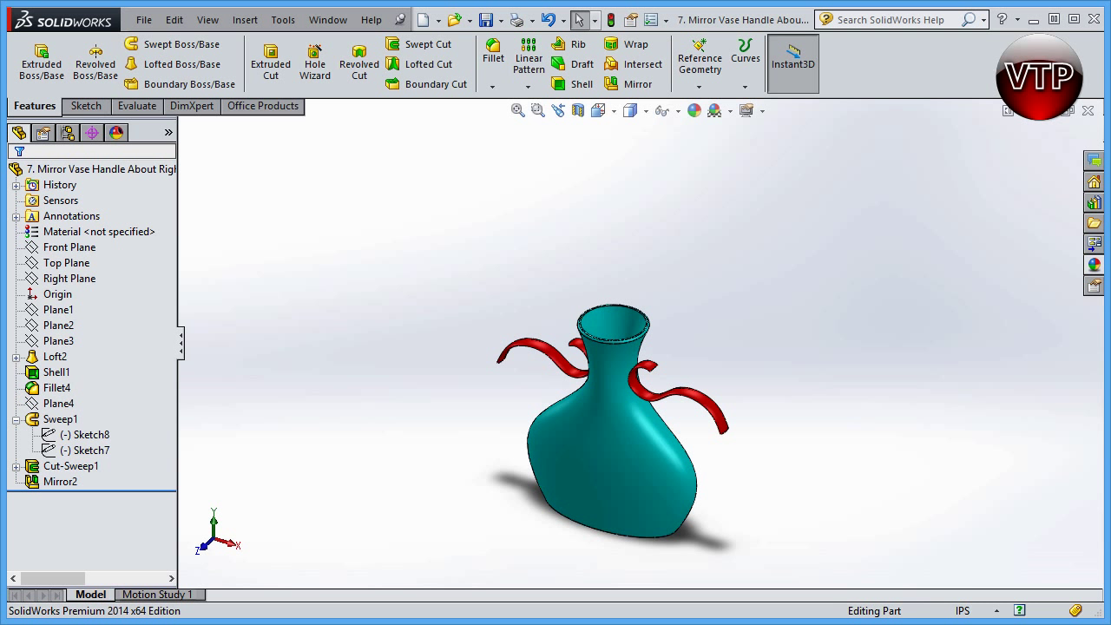
- Review how the vase was built by listing the Loft2 sketches and highlighting Shell1, Fillet4 and Plane4 in turn on the model
click(16, 357)
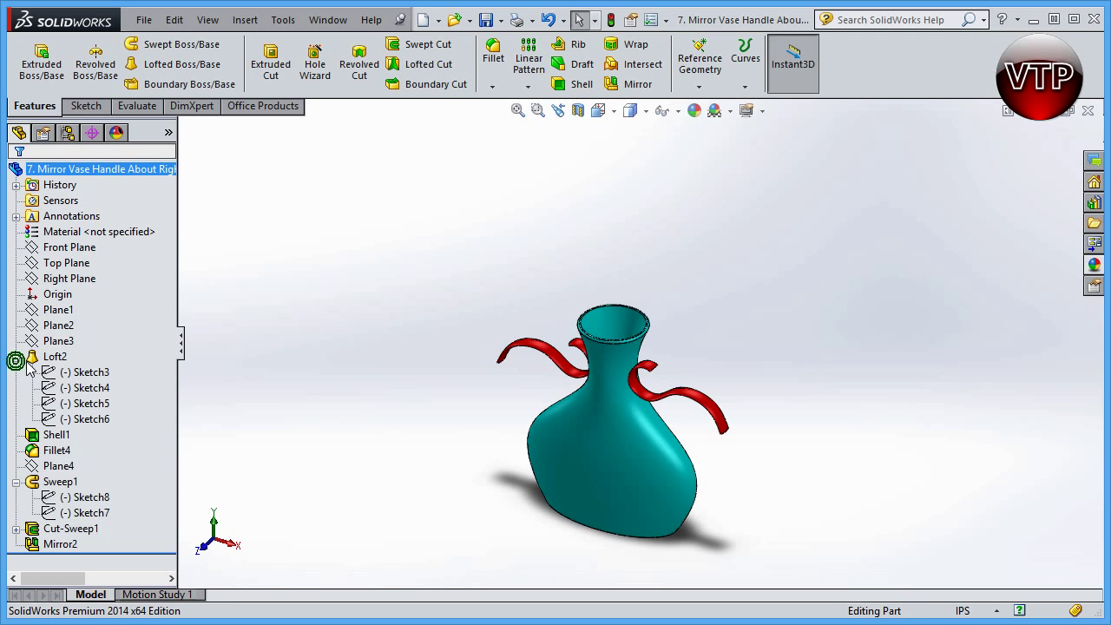
click(86, 372)
click(103, 404)
click(103, 360)
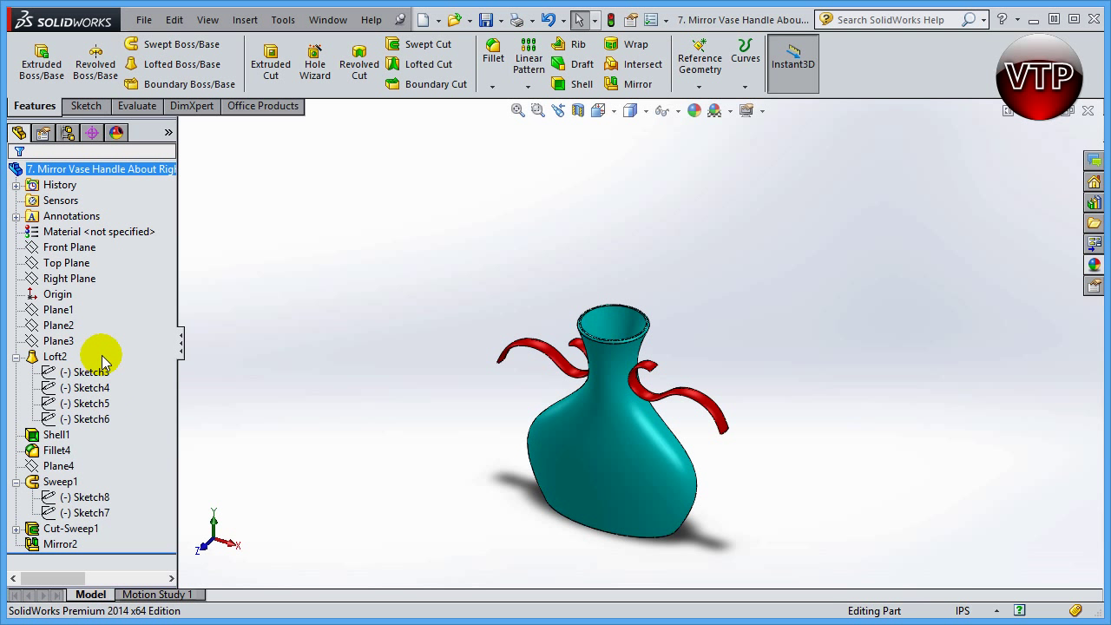
click(59, 435)
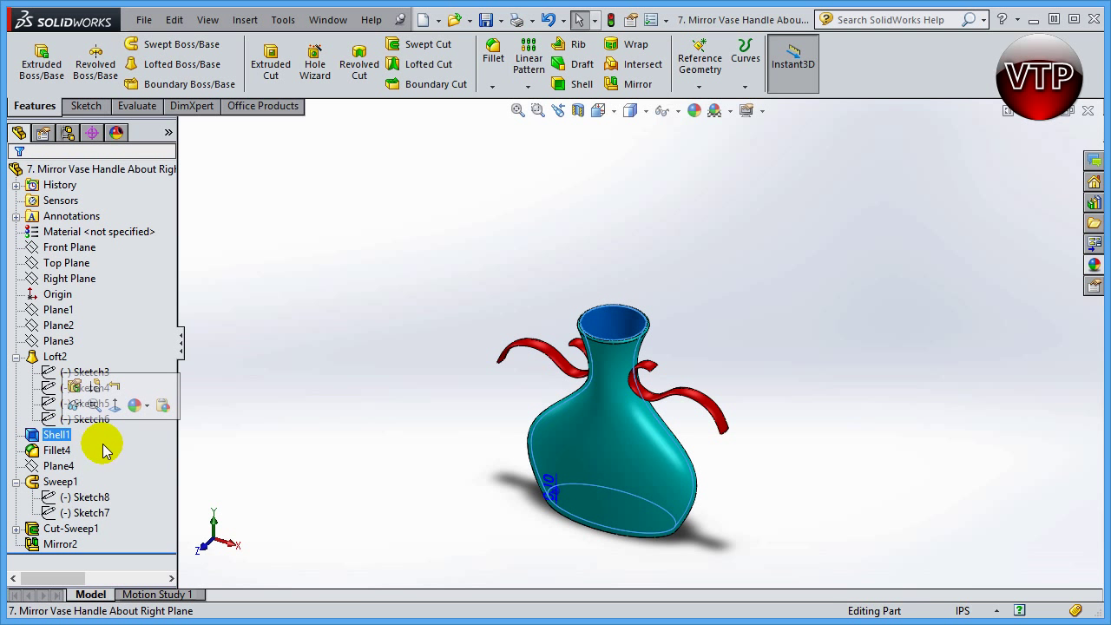
click(87, 452)
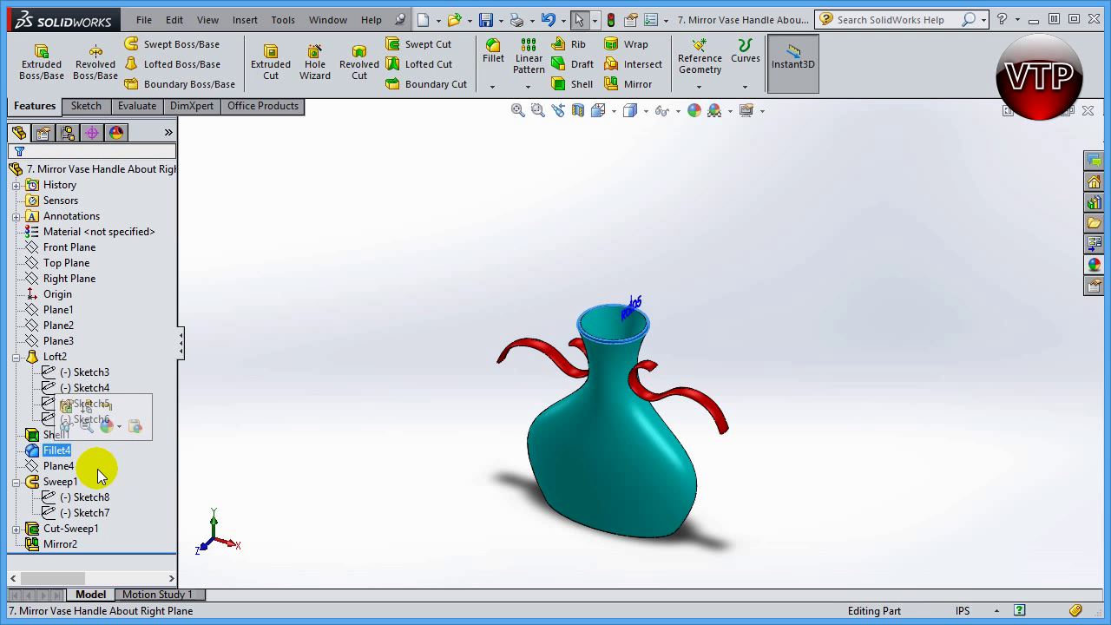
click(63, 466)
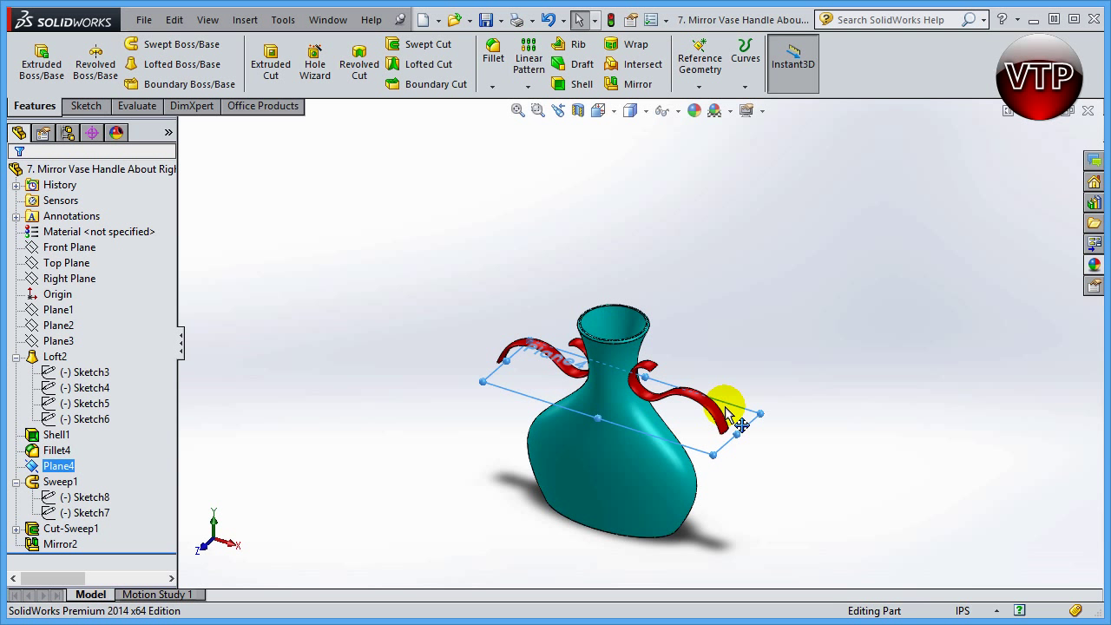
click(459, 431)
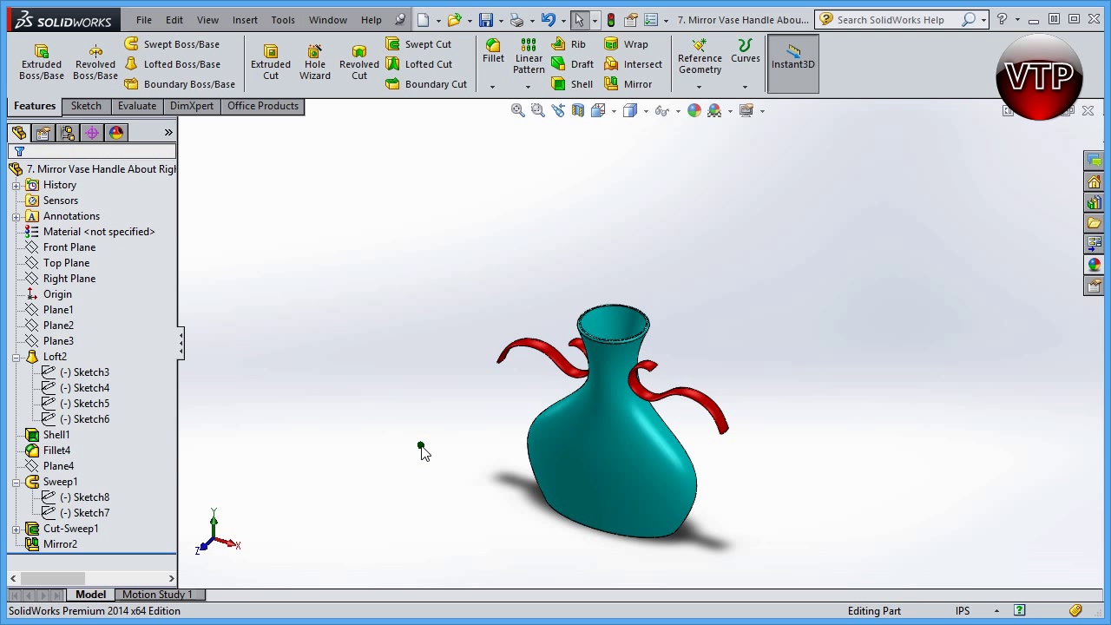